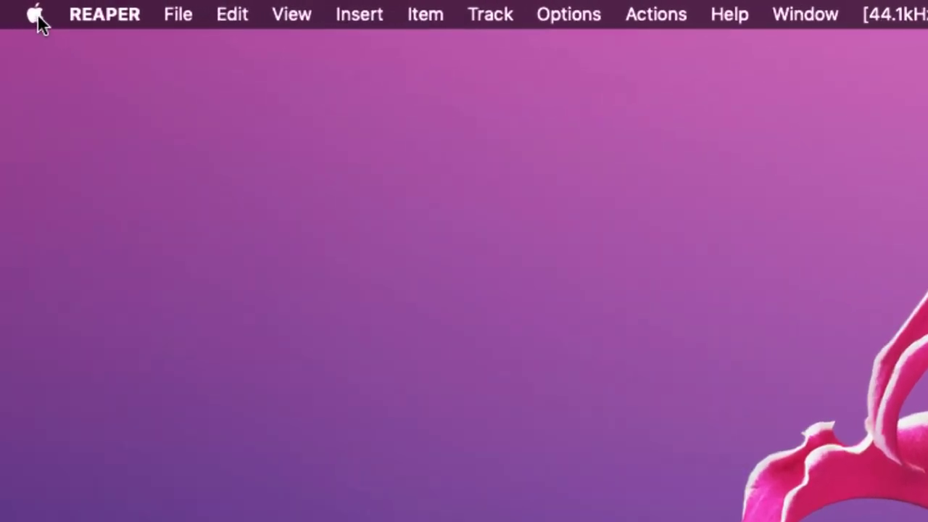
- Open System Preferences' Sound pane and confirm AT2020USB+ is the selected input device
click(14, 5)
click(78, 90)
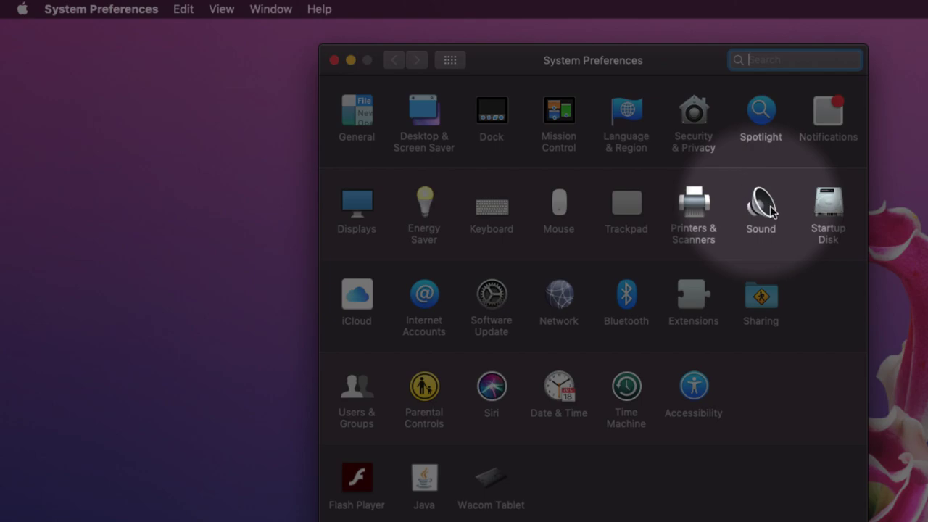
click(772, 211)
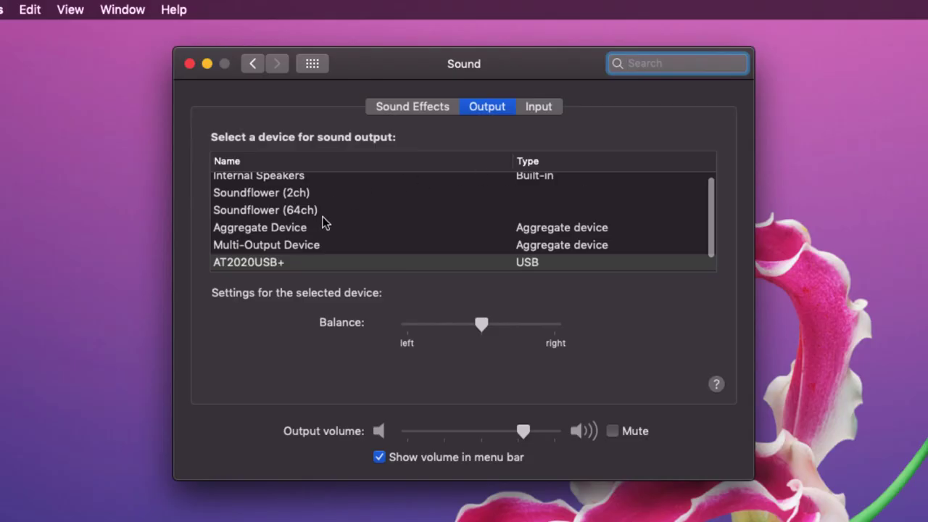
scroll(373, 209, down, 2)
scroll(377, 203, up, 2)
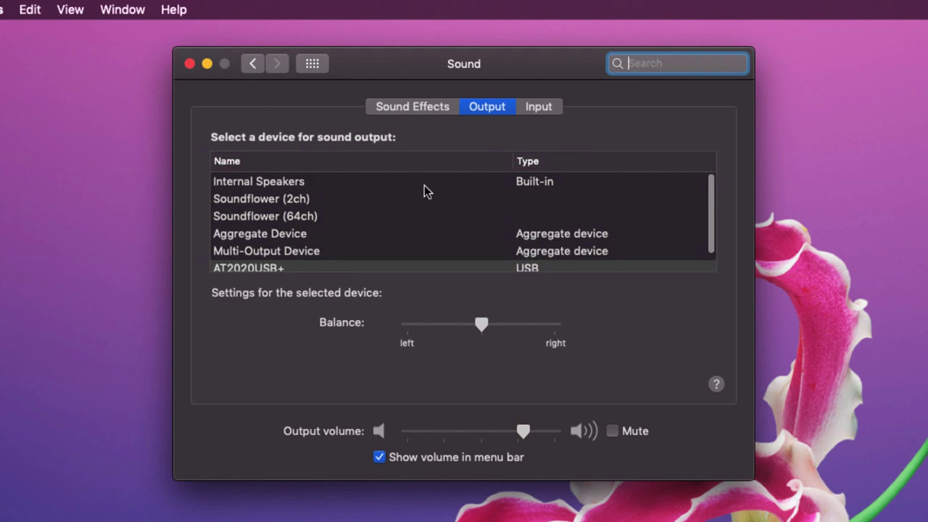
click(540, 109)
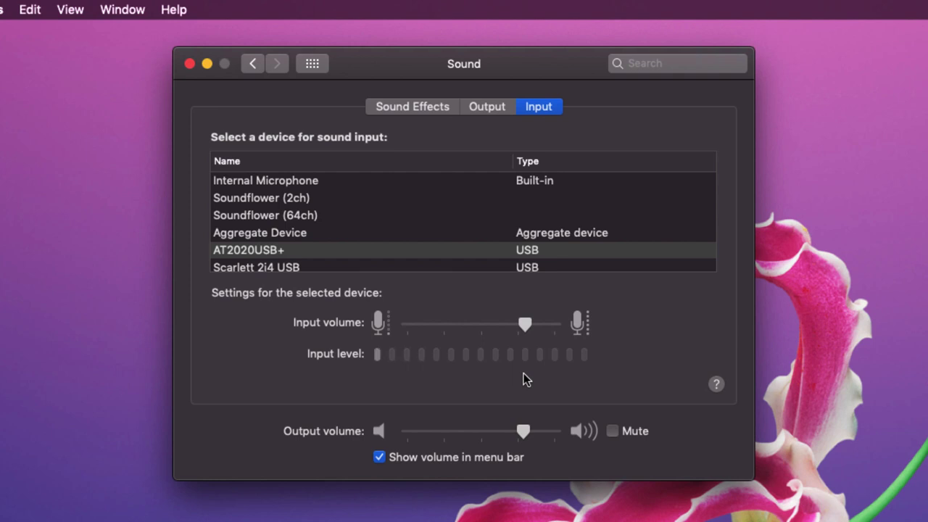
- Switch the Sound output device to AT2020USB+ and close System Preferences
click(486, 106)
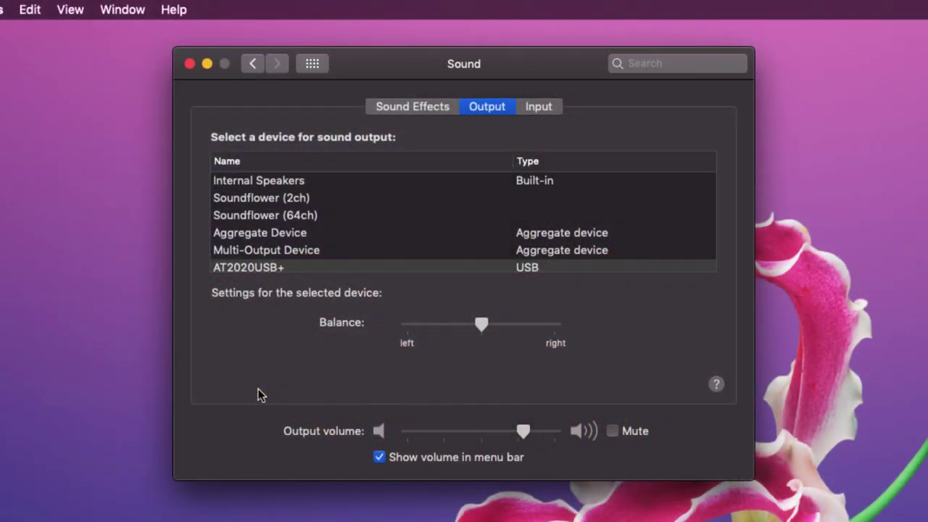
click(267, 186)
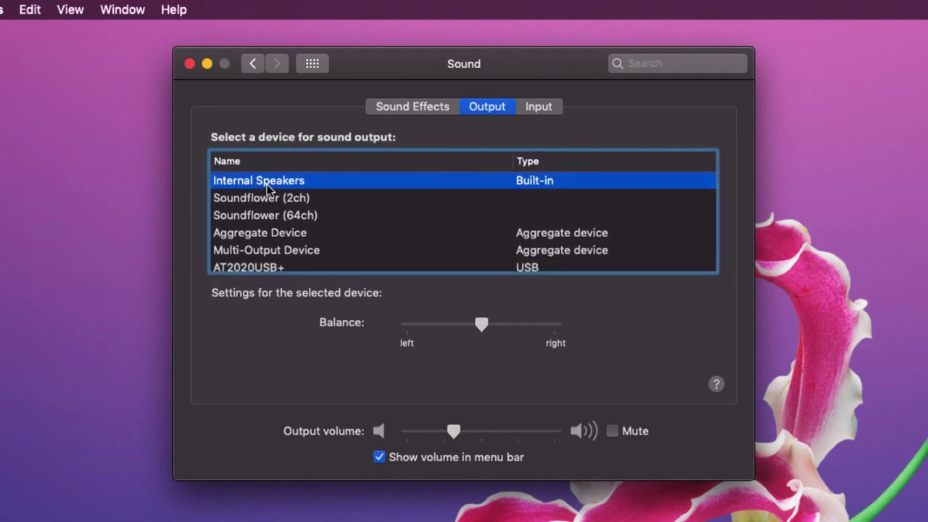
scroll(324, 205, down, 2)
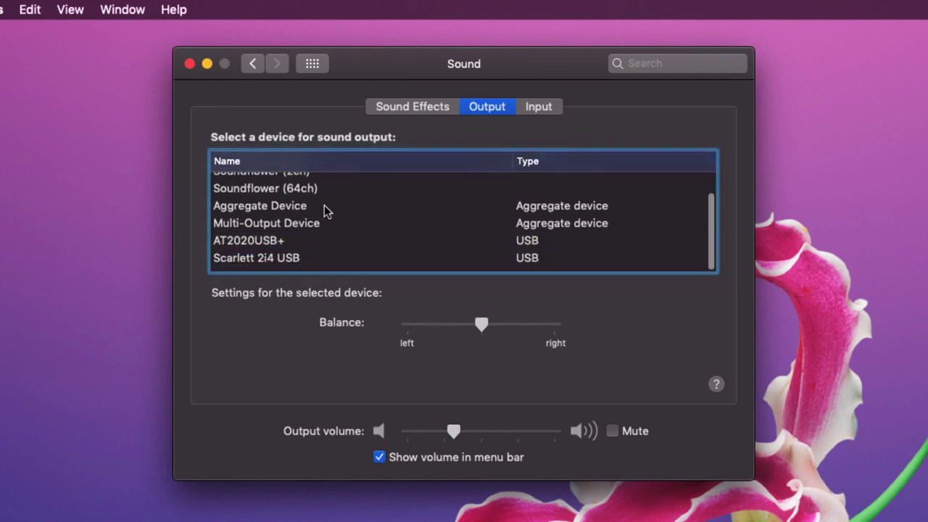
click(250, 247)
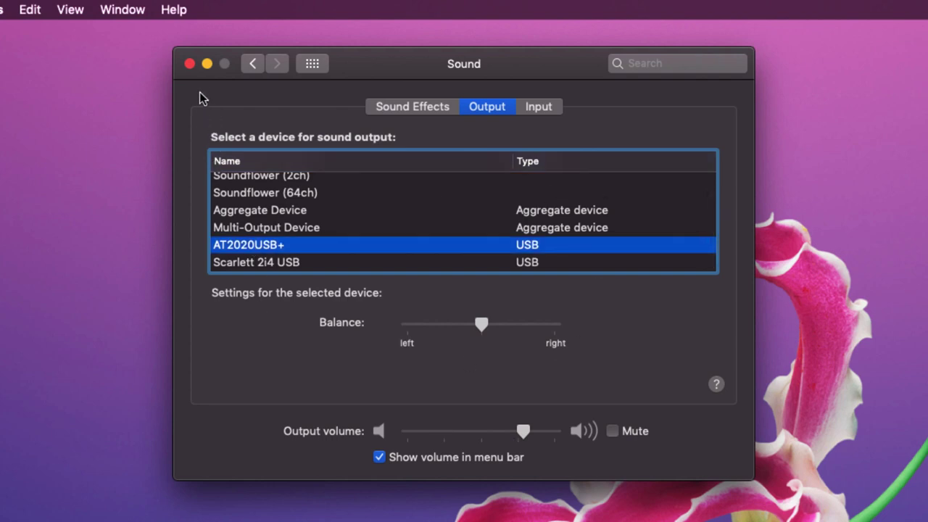
click(189, 64)
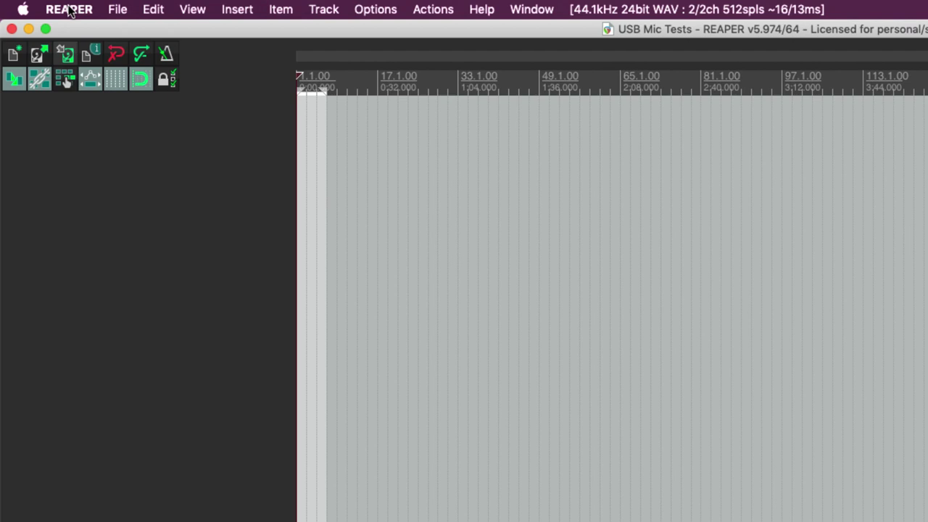
- Choose AT2020USB+ as the audio device in REAPER's Audio Device preferences
click(70, 11)
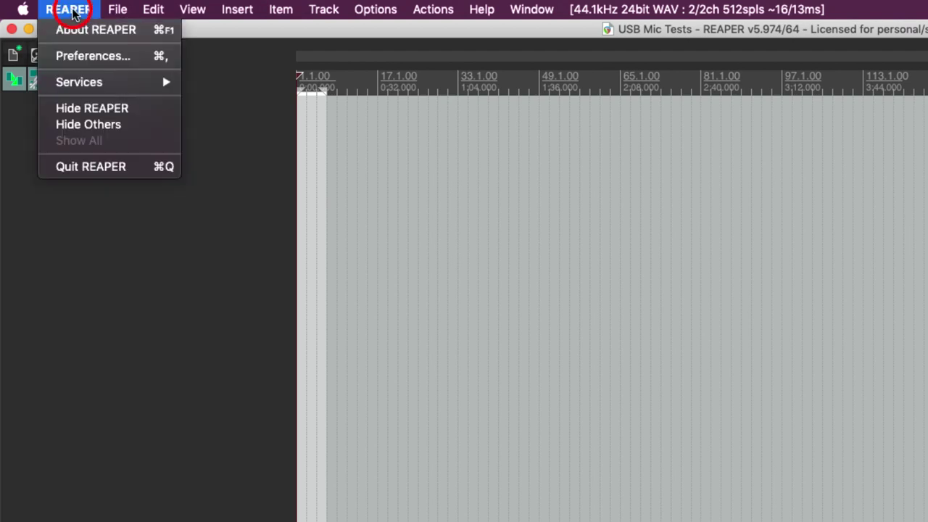
click(90, 57)
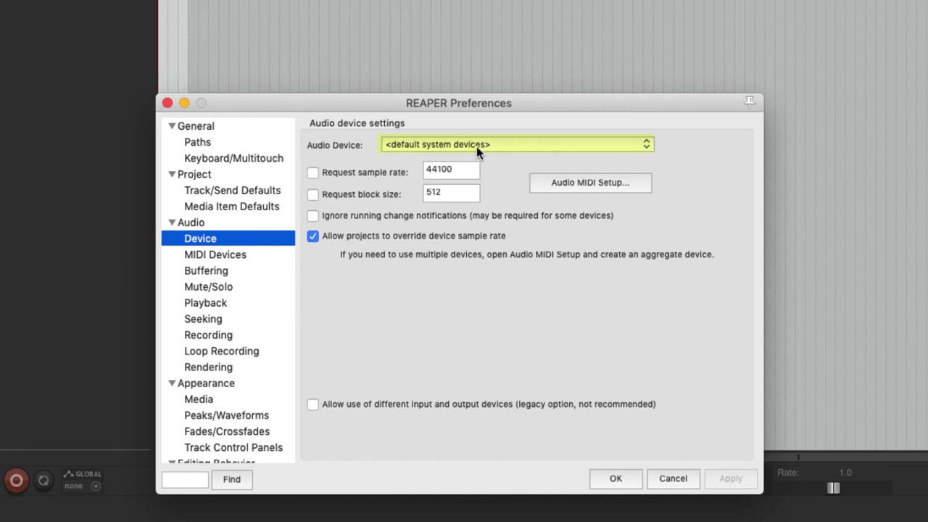
click(646, 145)
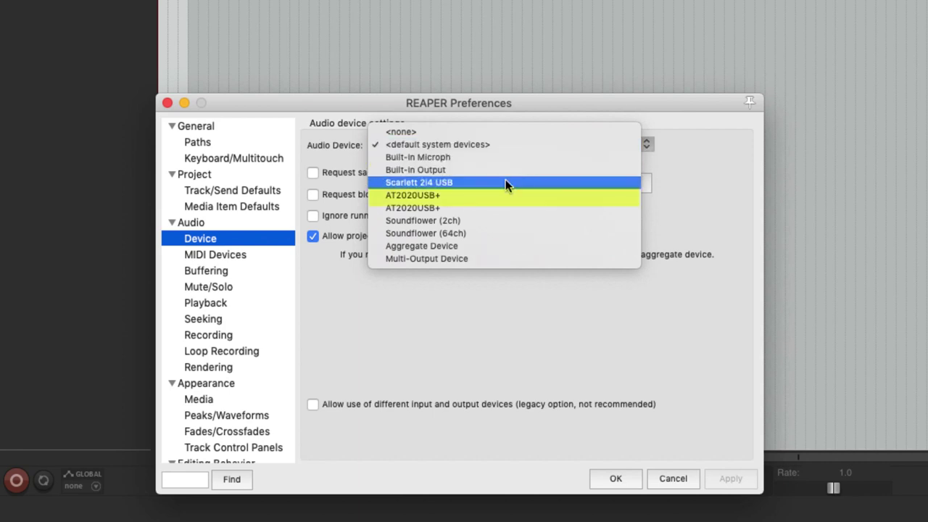
click(425, 202)
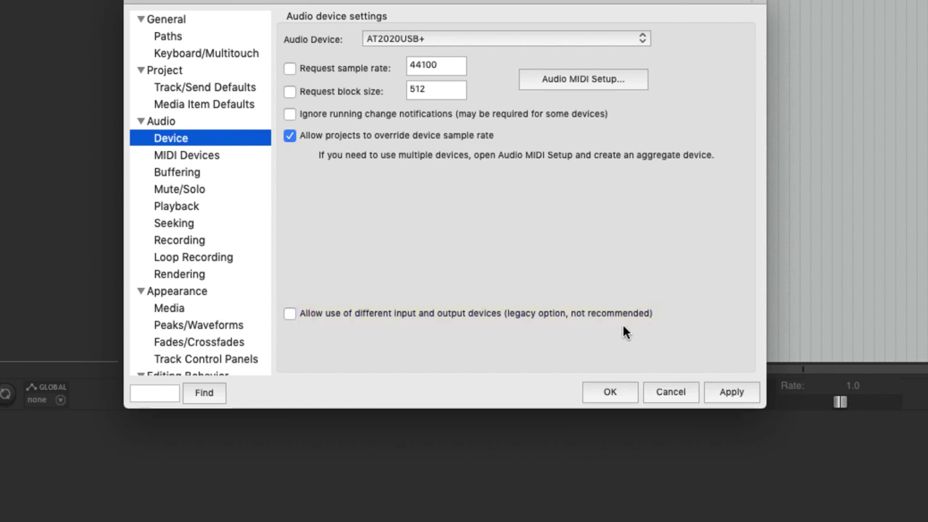
- With separate input/output devices turned off, apply AT2020USB+ as the single audio device and close Preferences
click(290, 313)
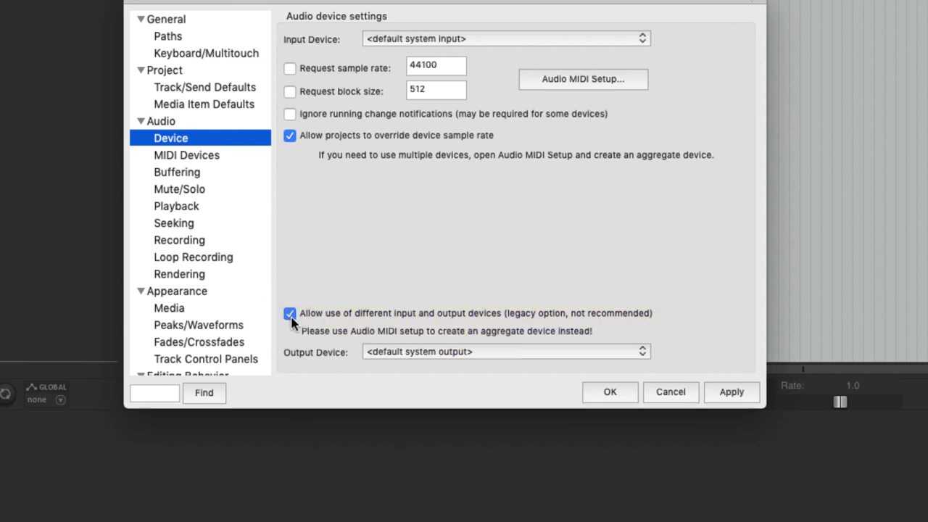
click(643, 352)
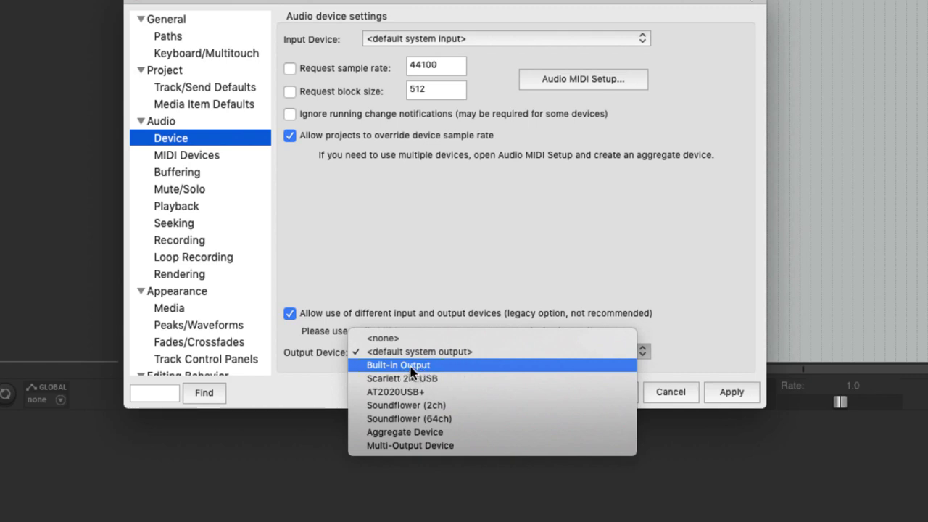
click(354, 282)
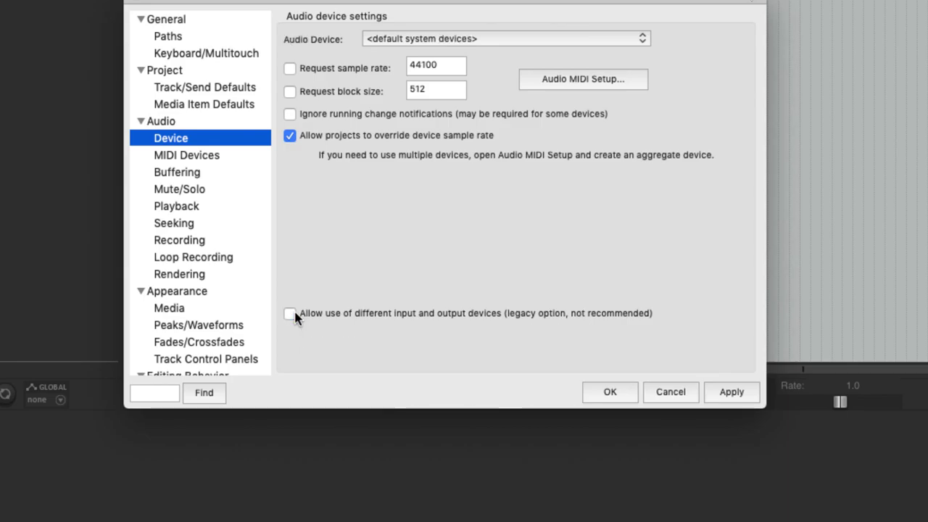
click(290, 313)
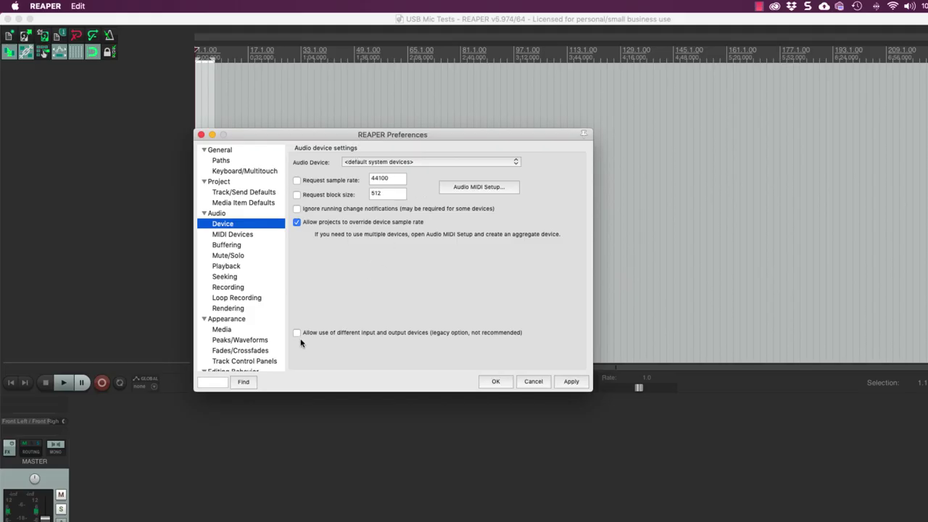
click(516, 162)
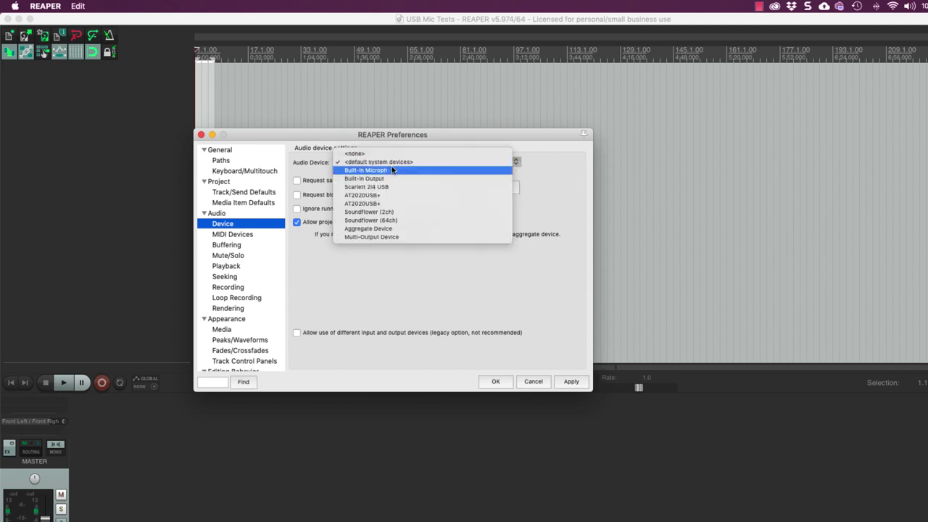
click(377, 195)
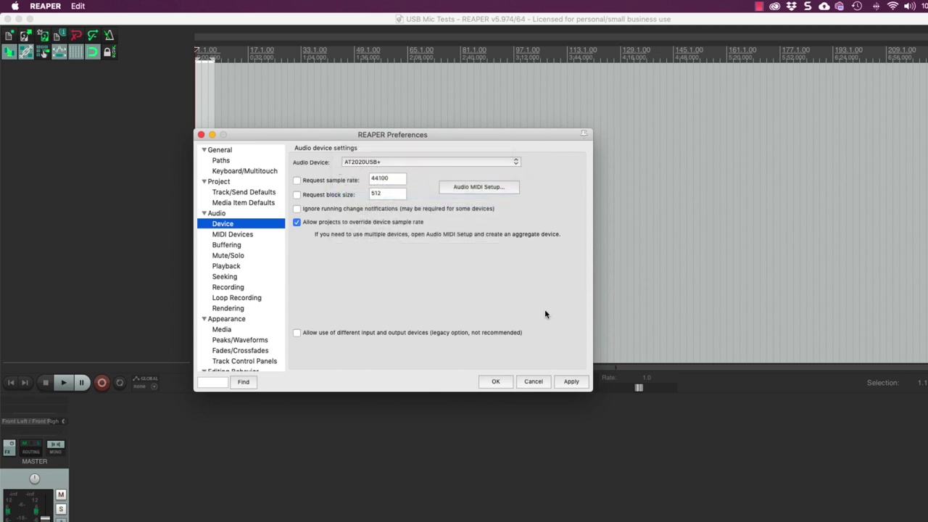
click(571, 381)
click(495, 383)
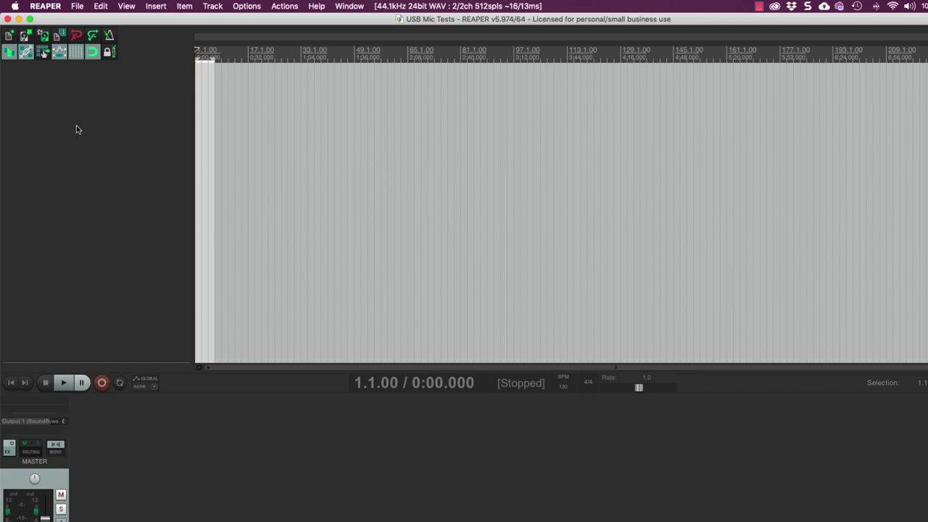
- Insert meditative-backing-track.wav from the USB Mic + Reaper Tutorial folder onto a new track
click(154, 8)
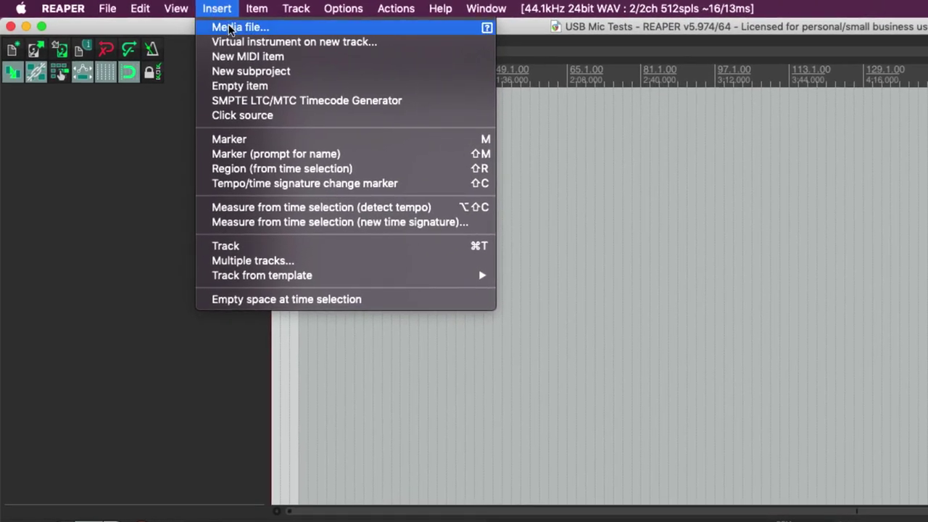
click(229, 27)
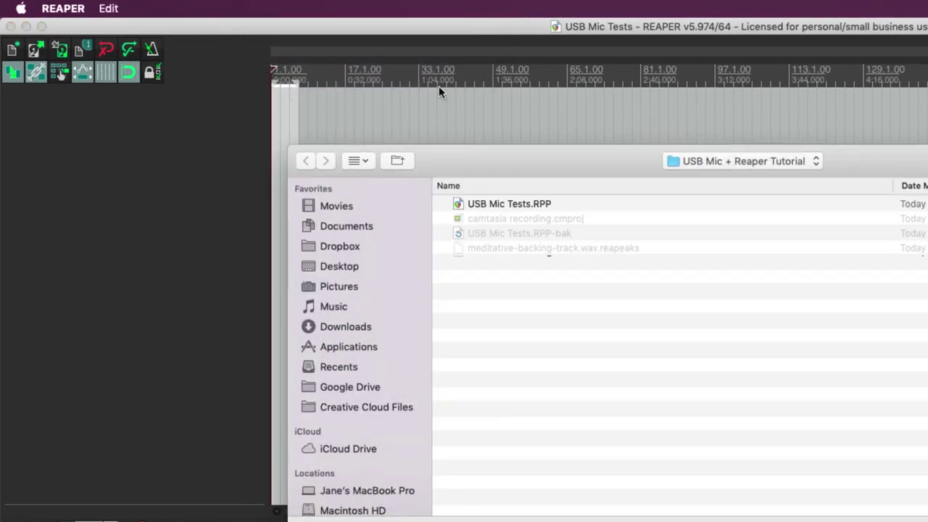
click(510, 266)
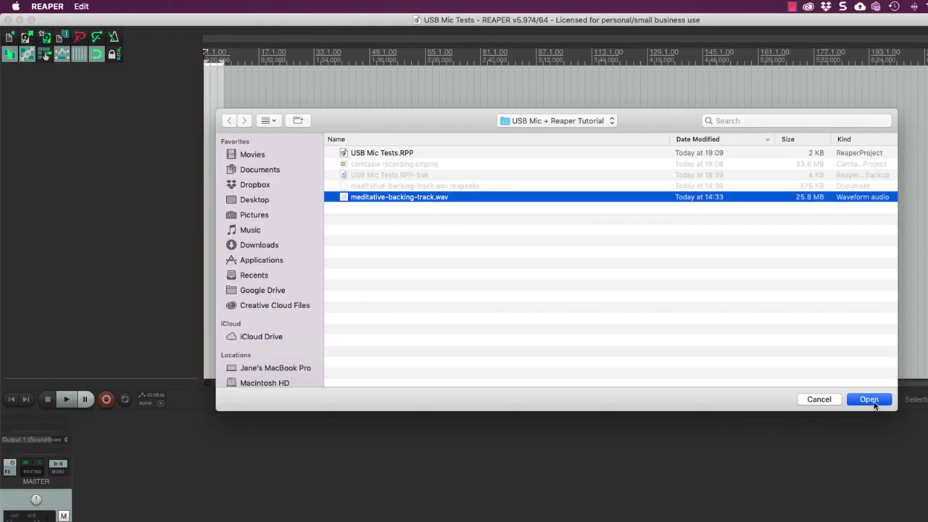
click(870, 398)
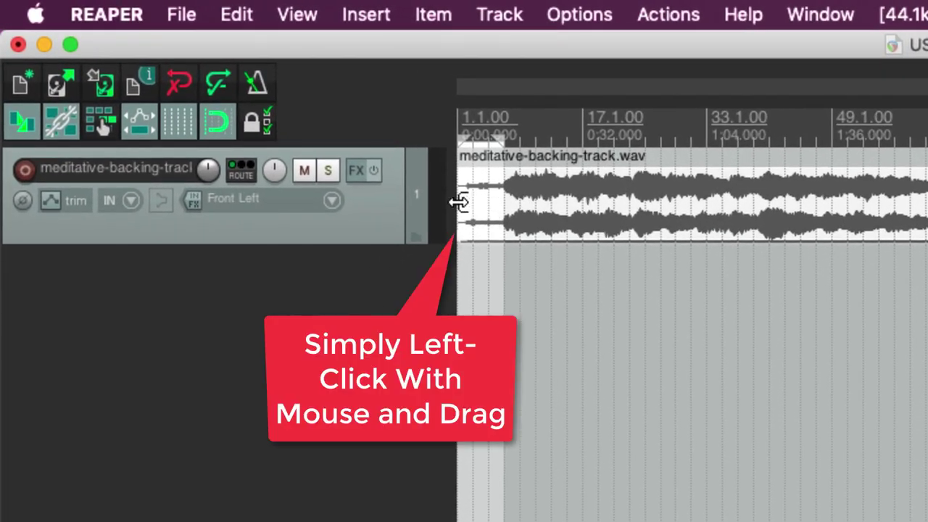
- Trim the backing track's first 12 seconds, add a short fade-in, and move it to 1.1.00
drag(458, 196, 497, 201)
drag(503, 171, 515, 171)
drag(599, 205, 554, 222)
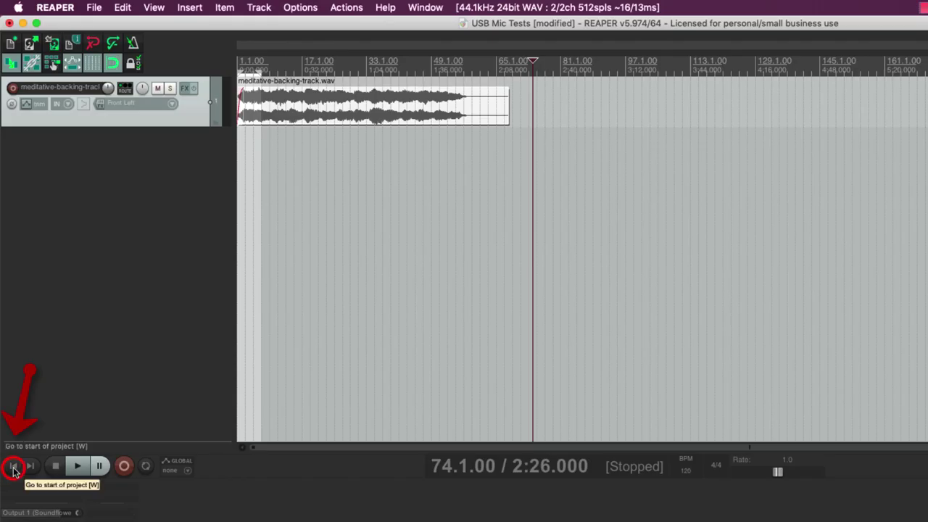
- Play the backing track from the project start, then stop it
click(14, 466)
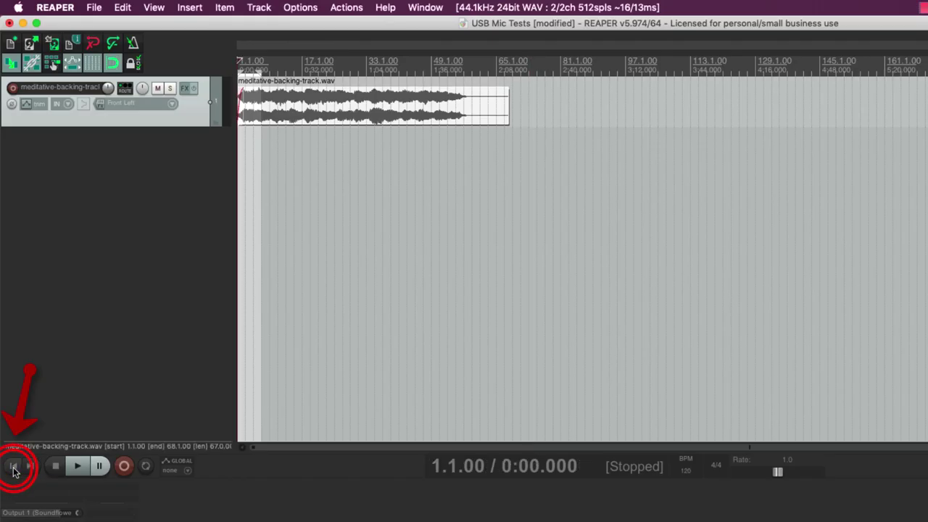
click(79, 466)
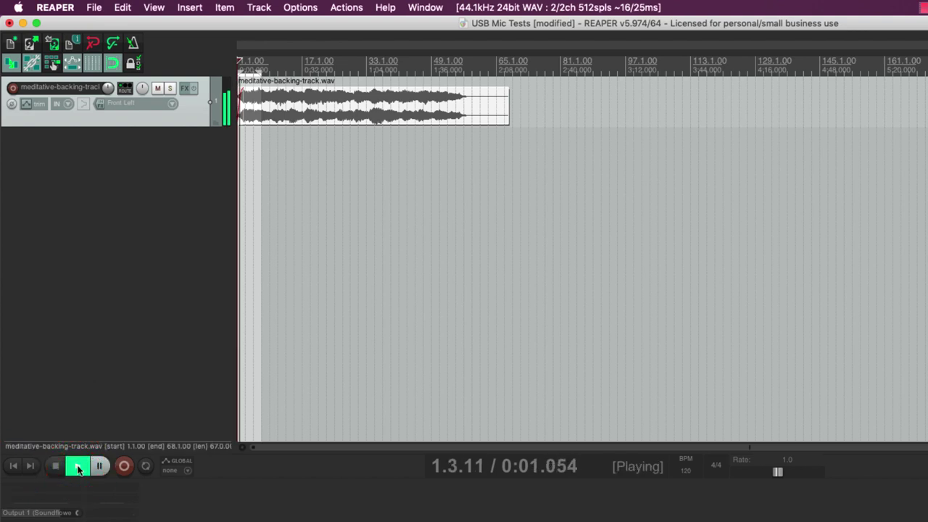
click(55, 466)
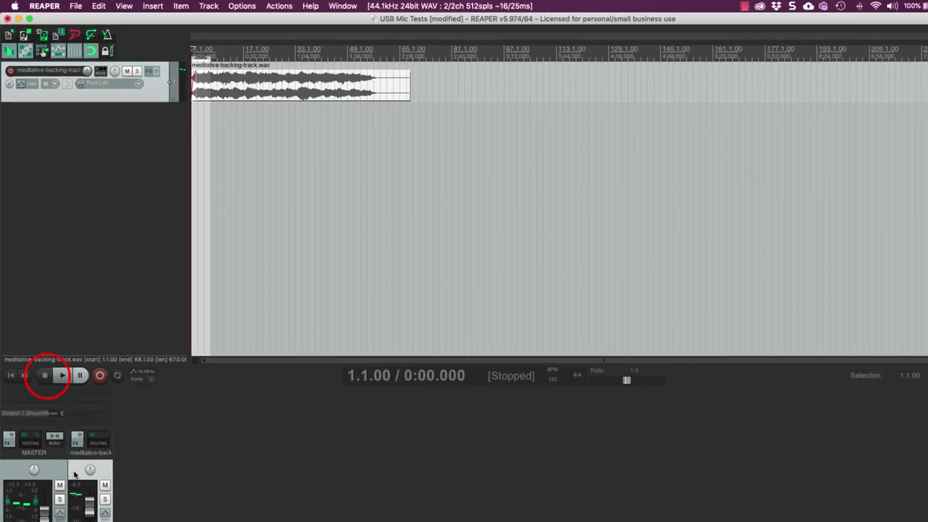
- Lower the backing track's volume to about -23 dB and play it back to check
drag(89, 500, 88, 521)
drag(79, 469, 79, 472)
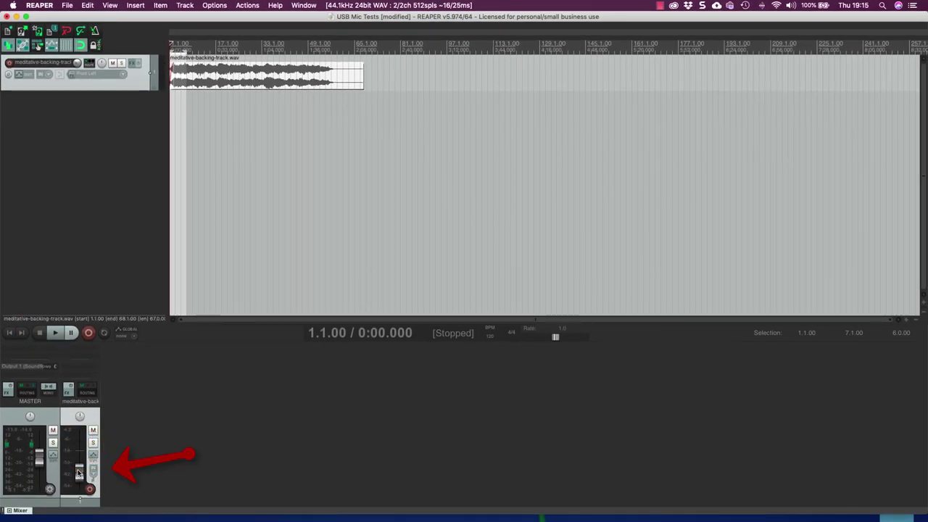
click(55, 334)
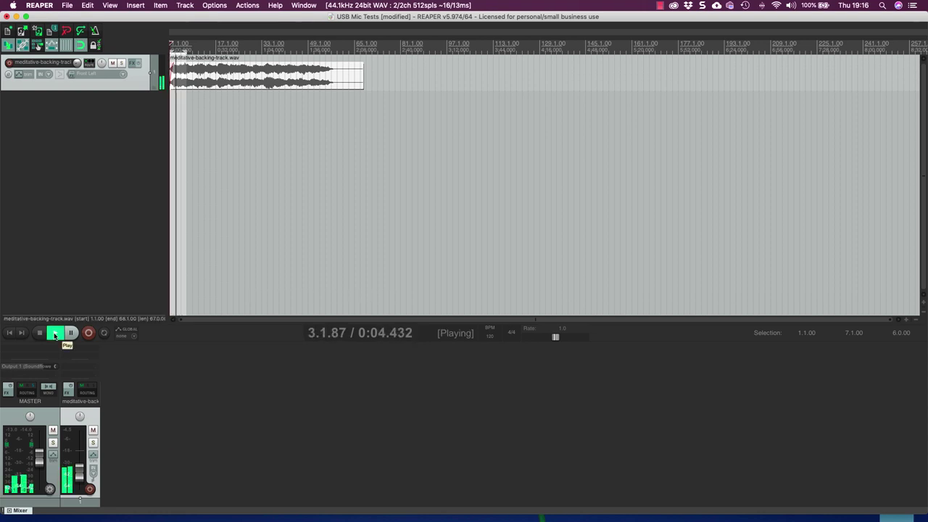
click(40, 335)
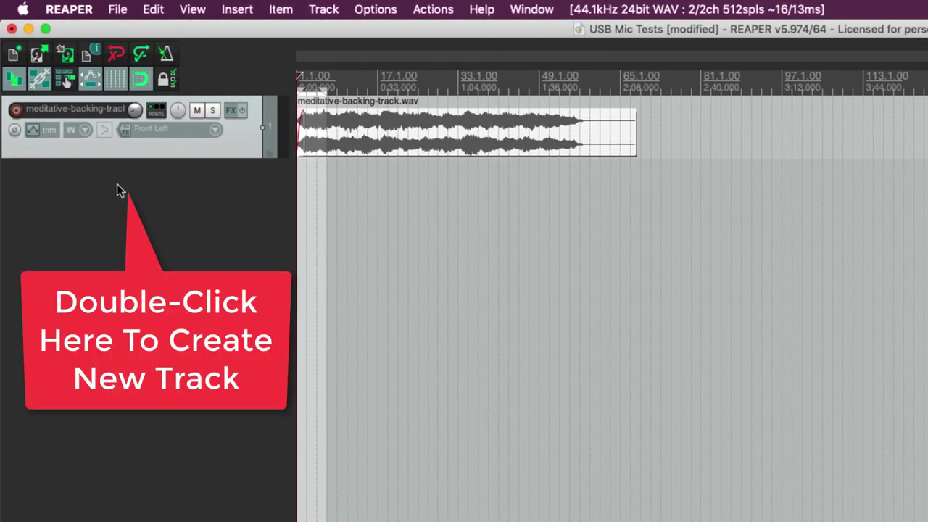
- Add an empty track below the backing track with input Stereo Front Left / Front Right
double_click(119, 188)
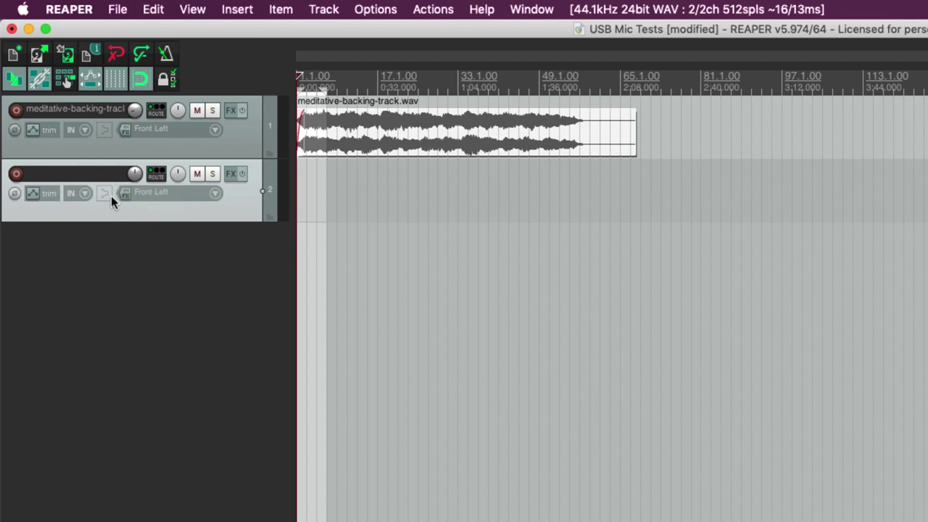
click(216, 193)
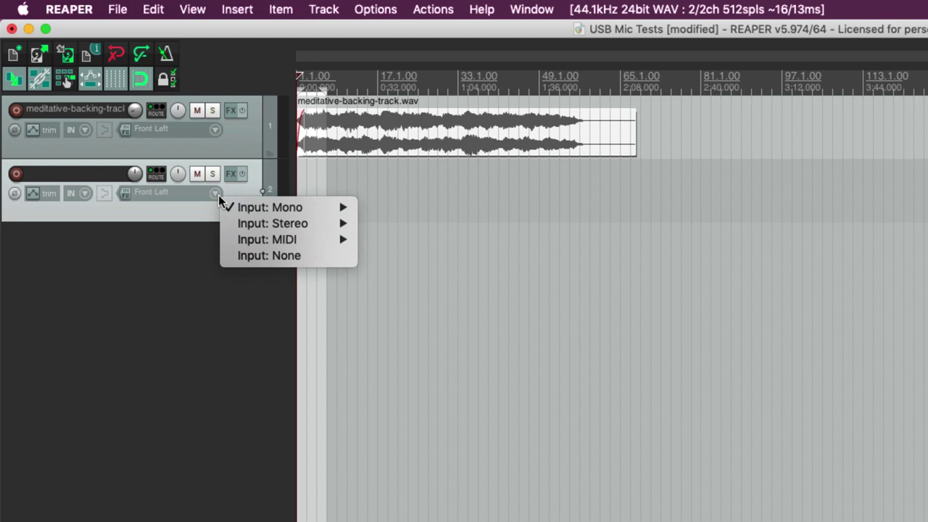
mouse_move(246, 226)
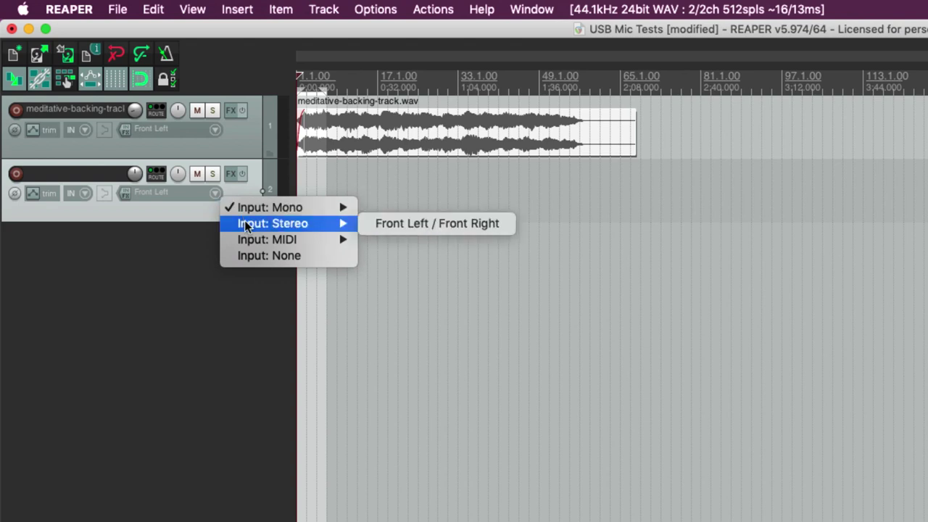
click(403, 229)
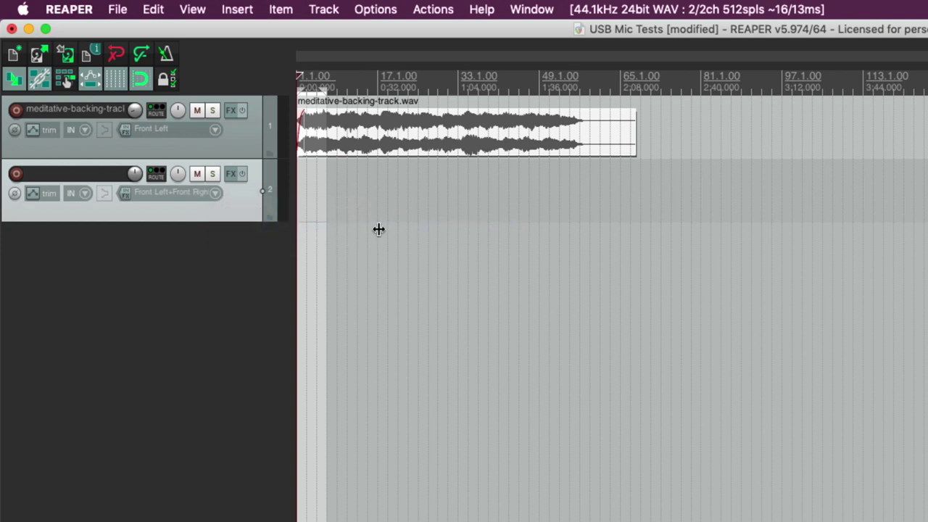
click(219, 194)
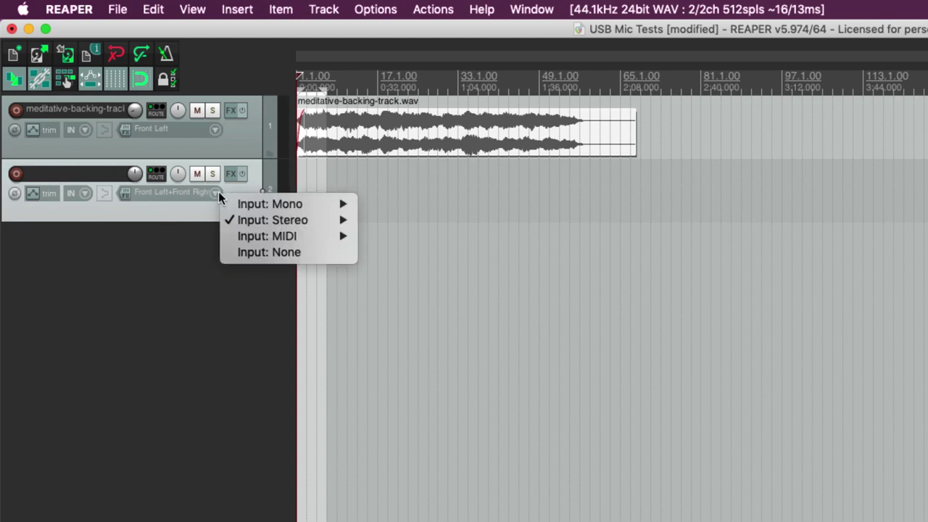
mouse_move(237, 224)
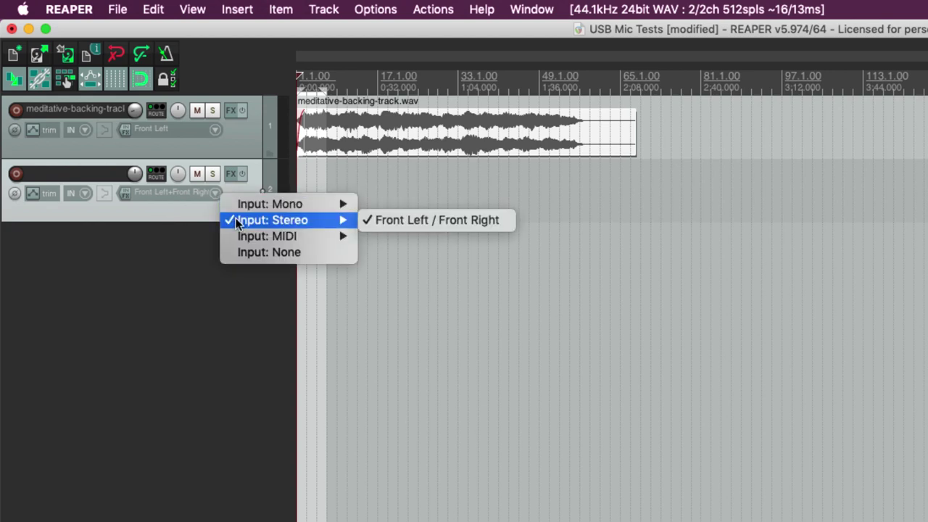
mouse_move(245, 205)
click(411, 220)
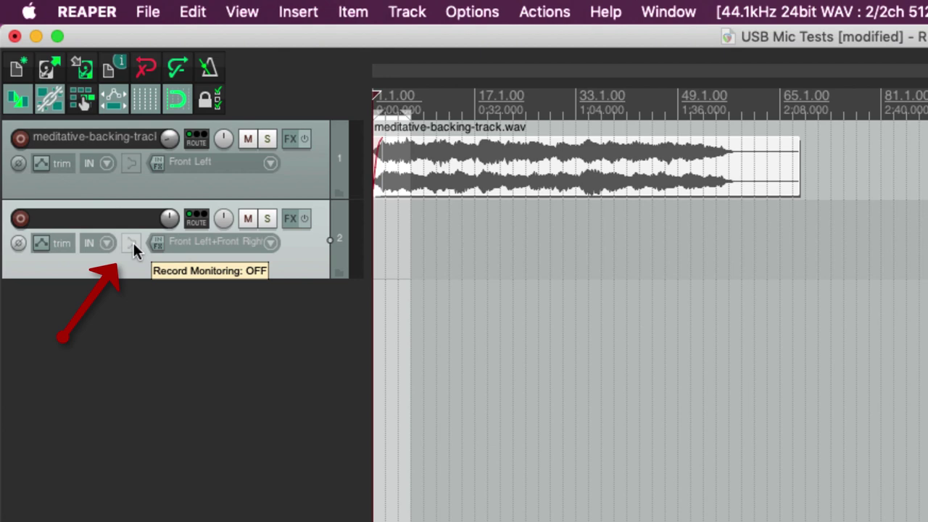
click(131, 243)
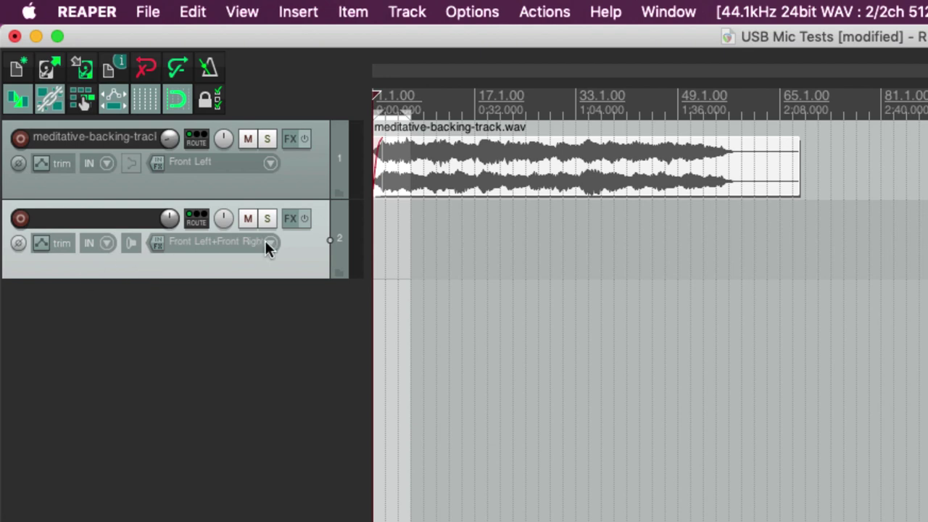
click(131, 242)
- Record-arm track 2 and record about 30 seconds of microphone audio over the backing track
click(21, 218)
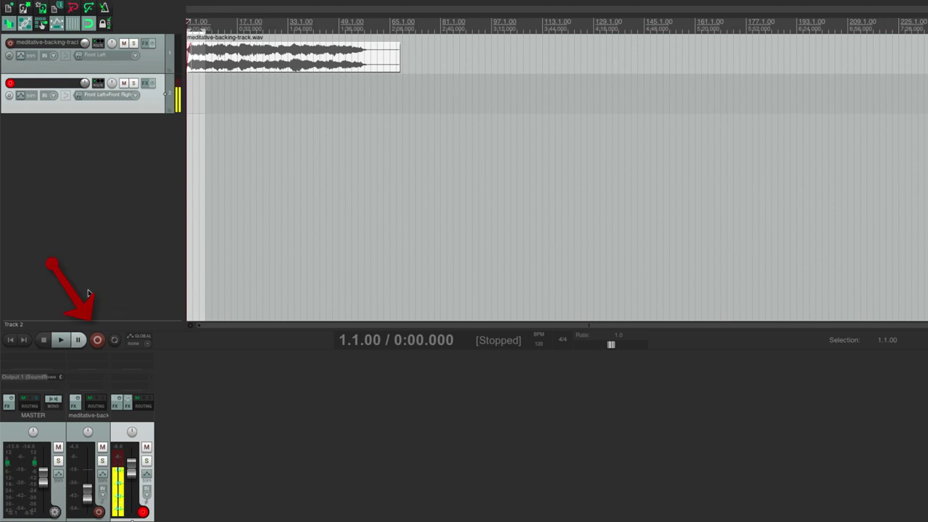
click(98, 339)
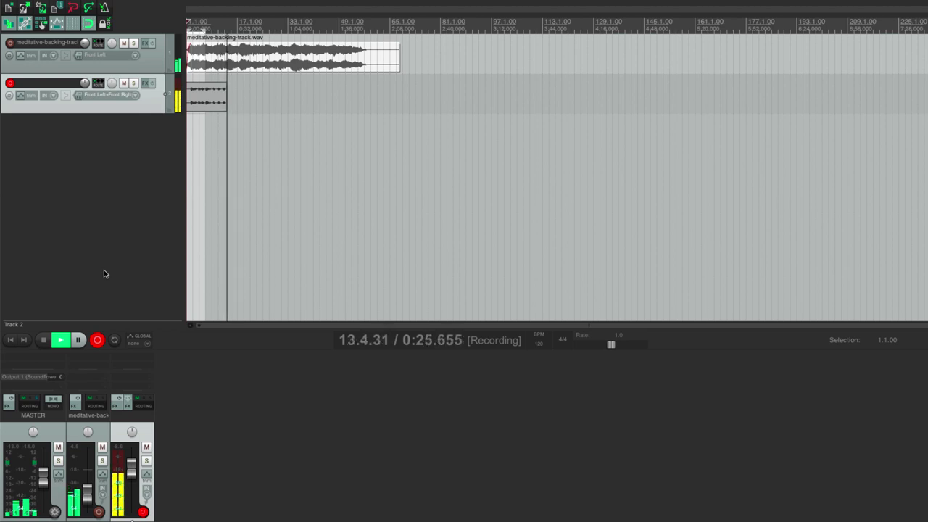
- Stop recording, play back the new take on track 2, and mute the backing track
click(41, 342)
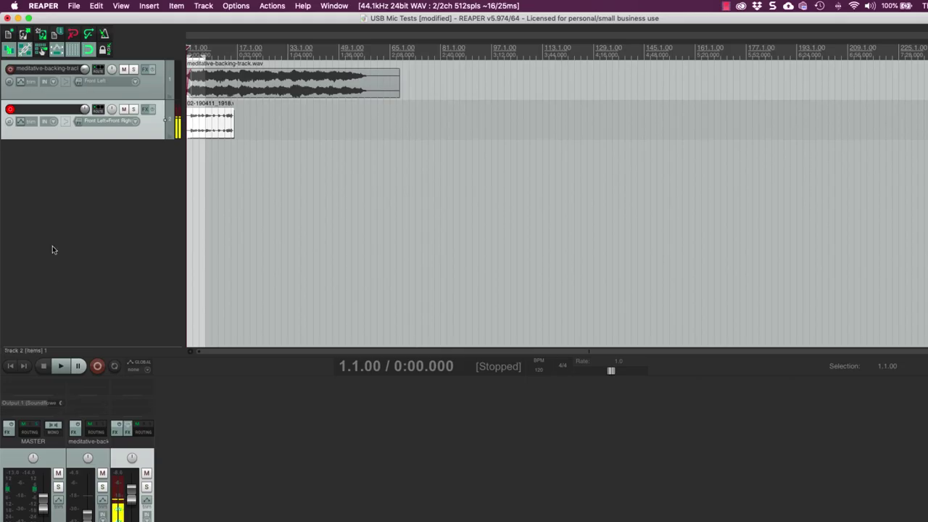
click(62, 368)
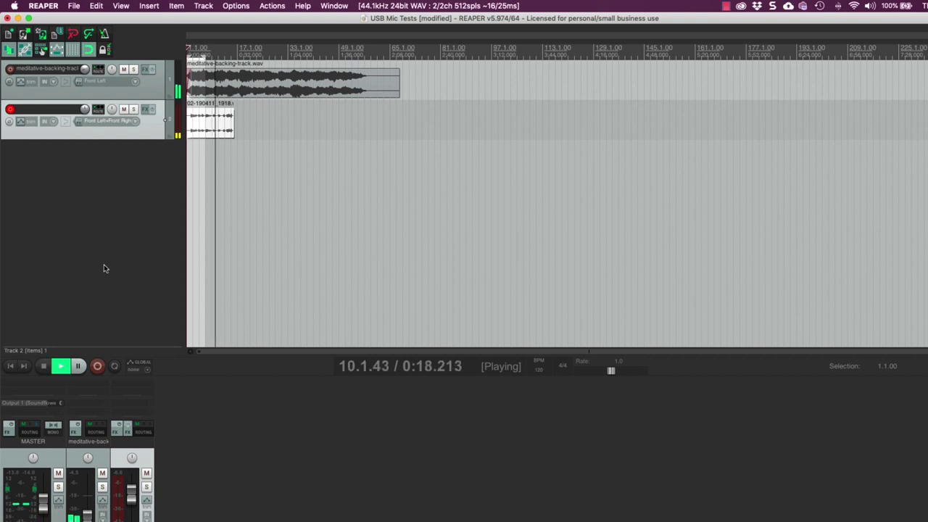
click(44, 367)
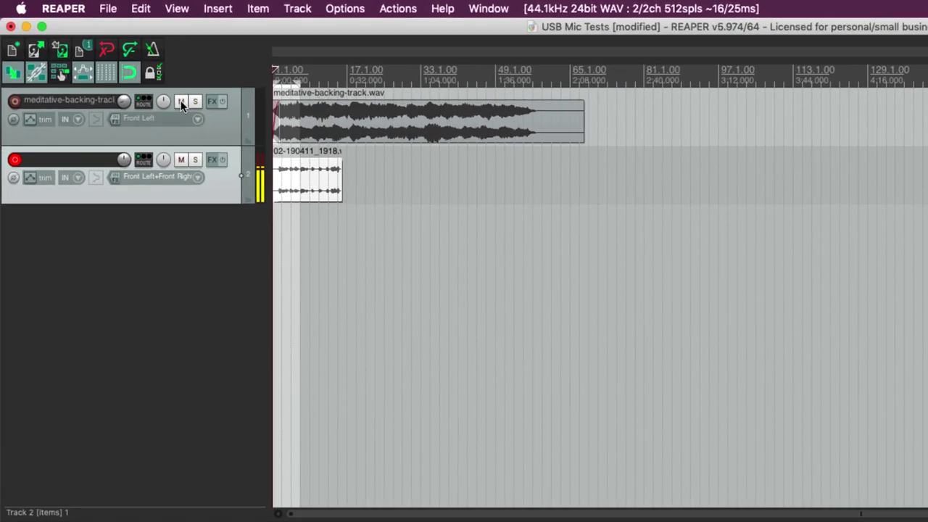
click(124, 69)
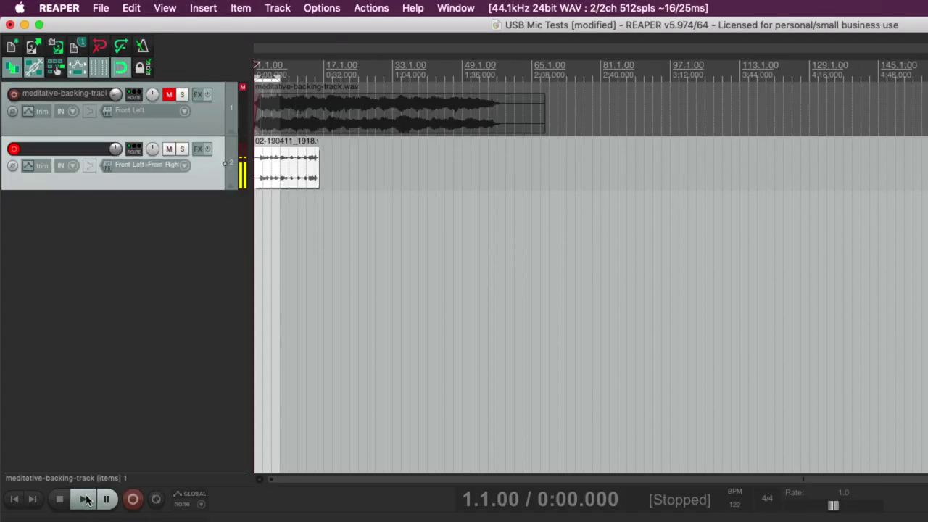
click(82, 499)
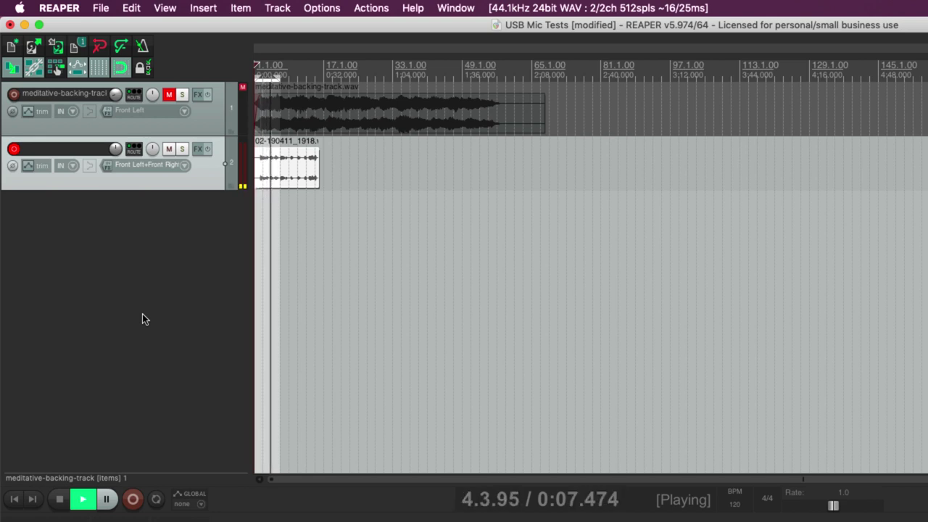
click(60, 499)
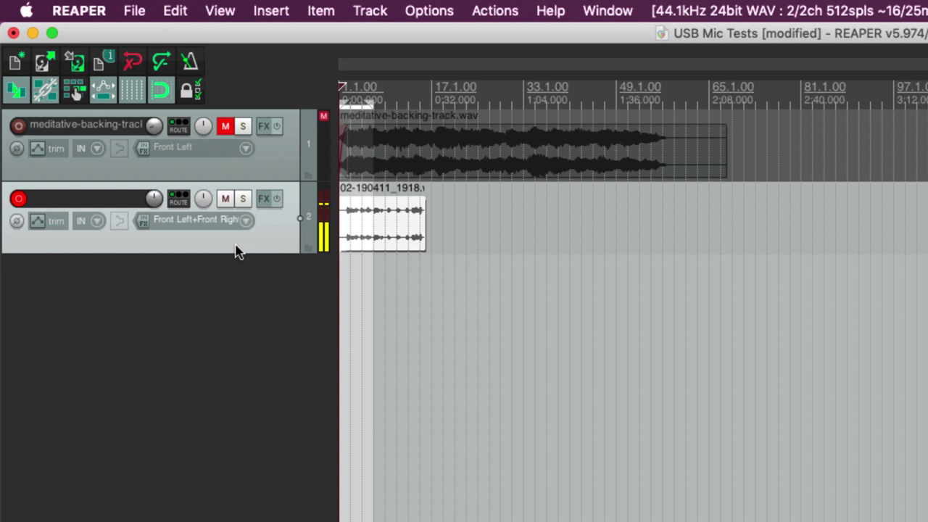
click(26, 11)
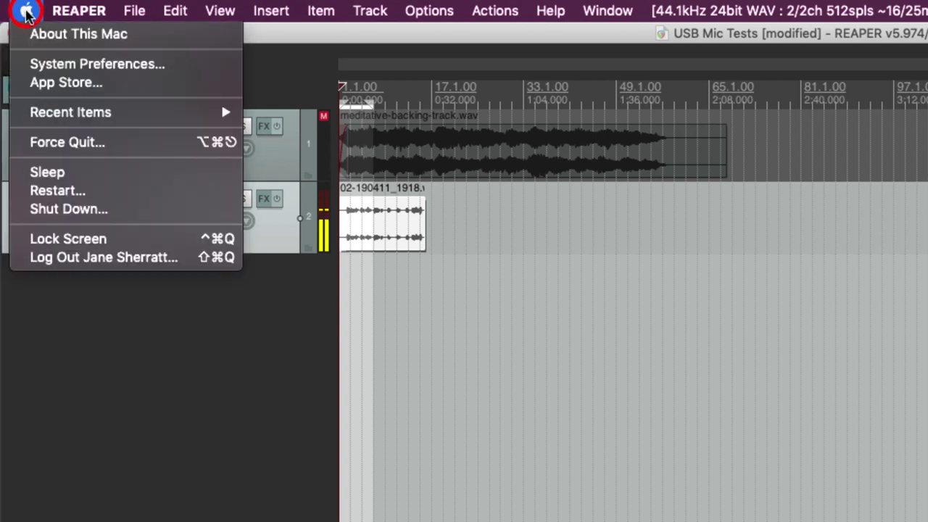
click(81, 65)
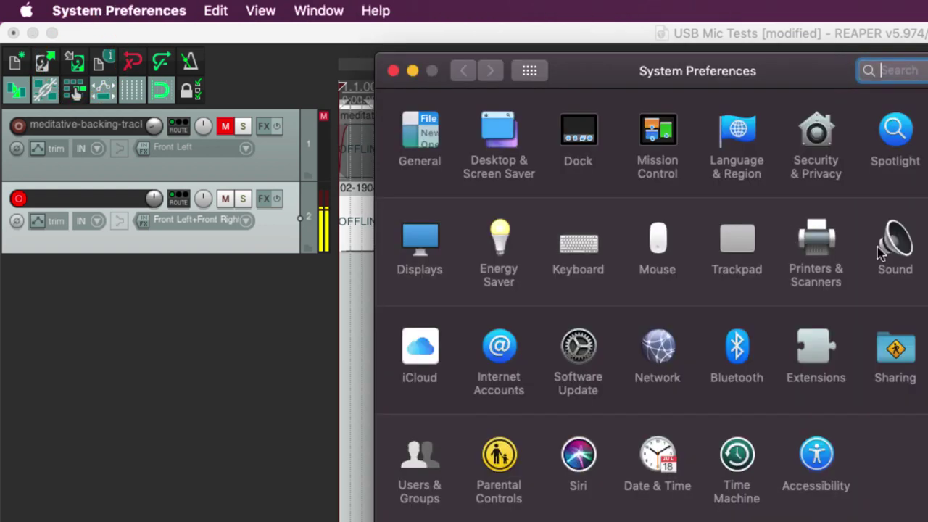
click(897, 238)
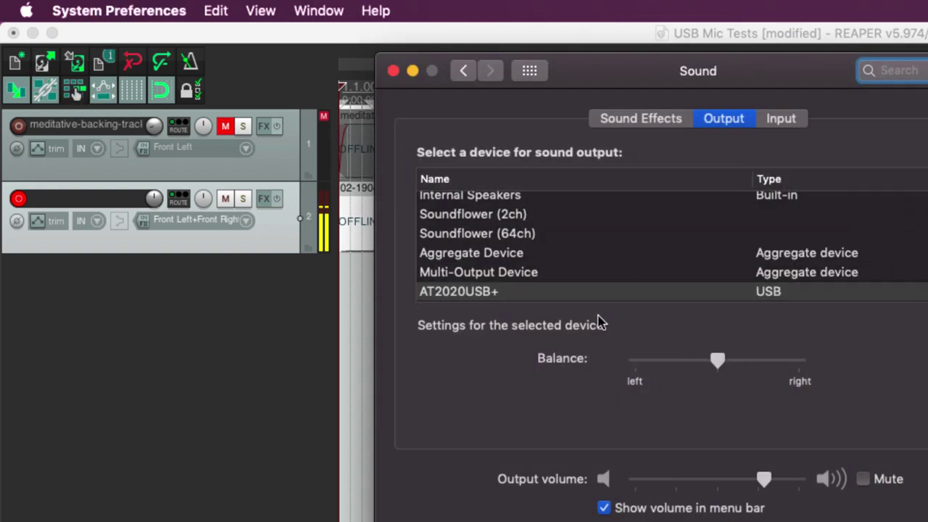
click(784, 120)
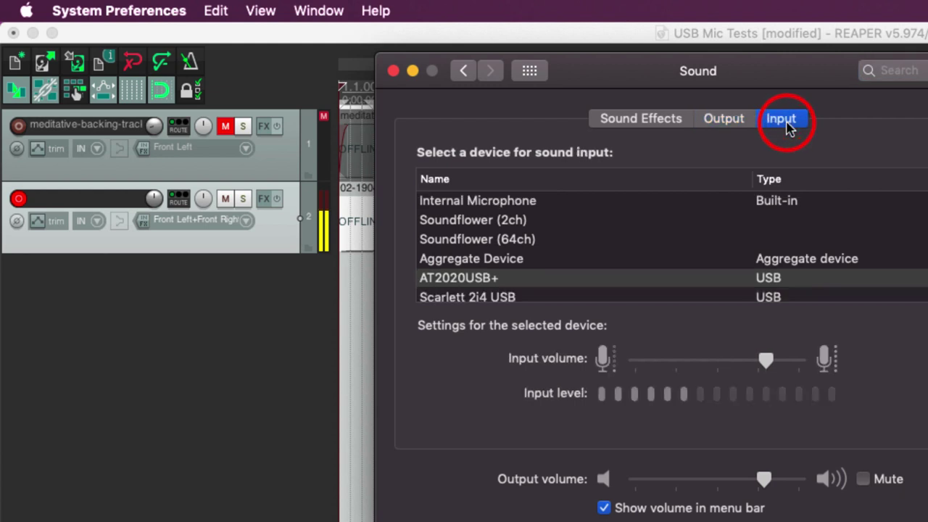
click(393, 71)
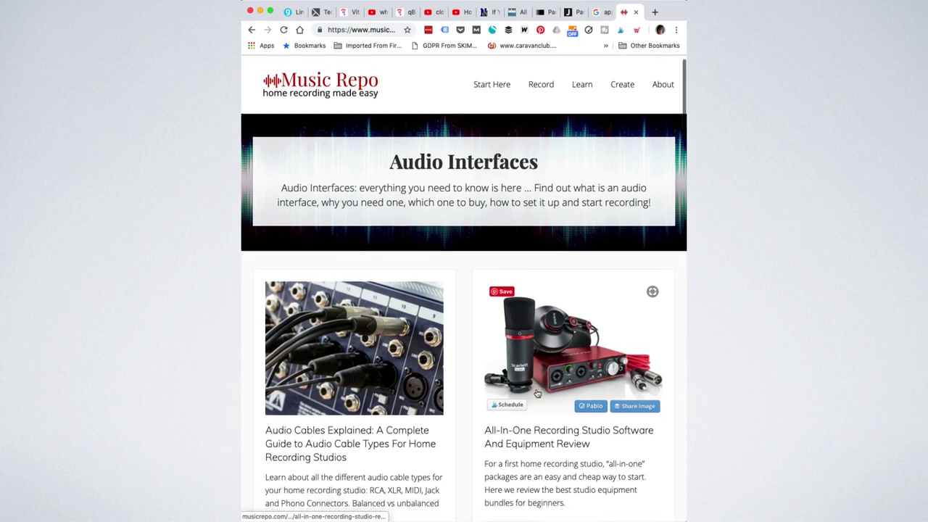
- Scroll the Audio Interfaces page down to guides like 'What Is An Audio Interface?'
scroll(537, 394, down, 3)
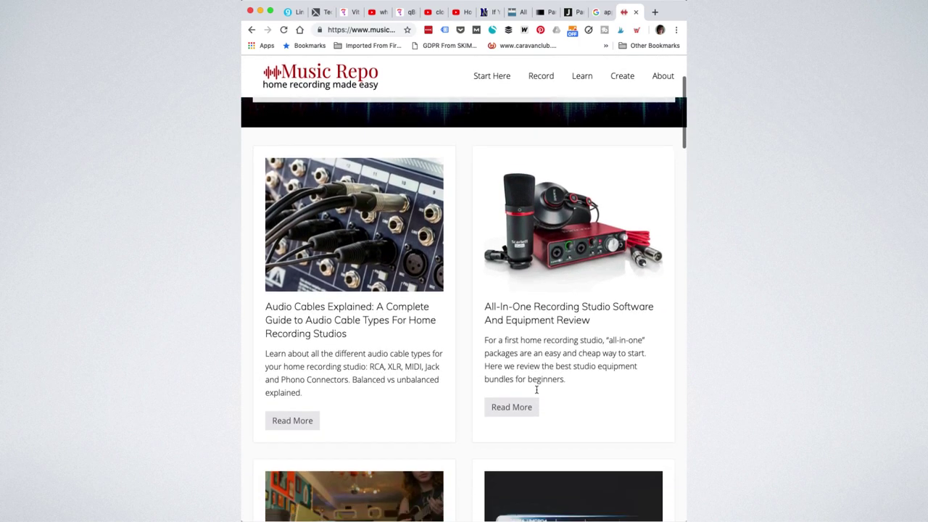
scroll(537, 391, down, 5)
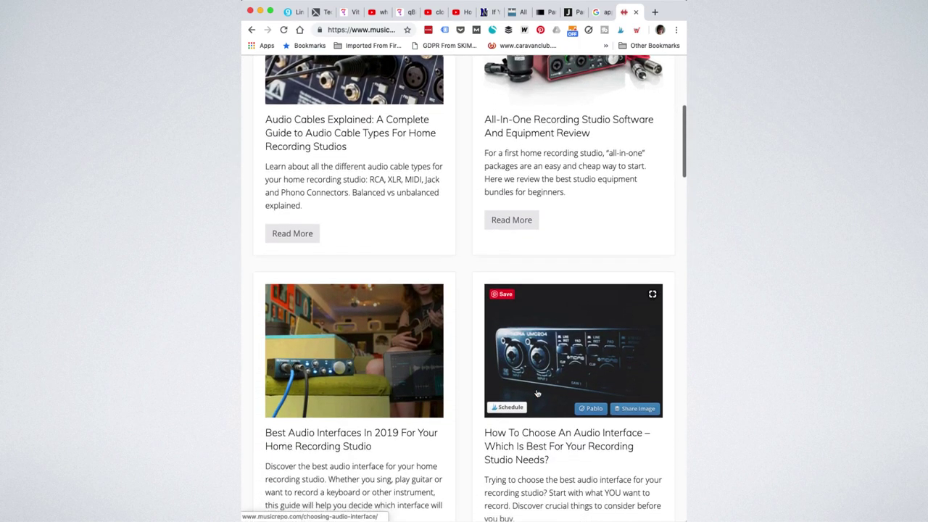
scroll(537, 393, down, 8)
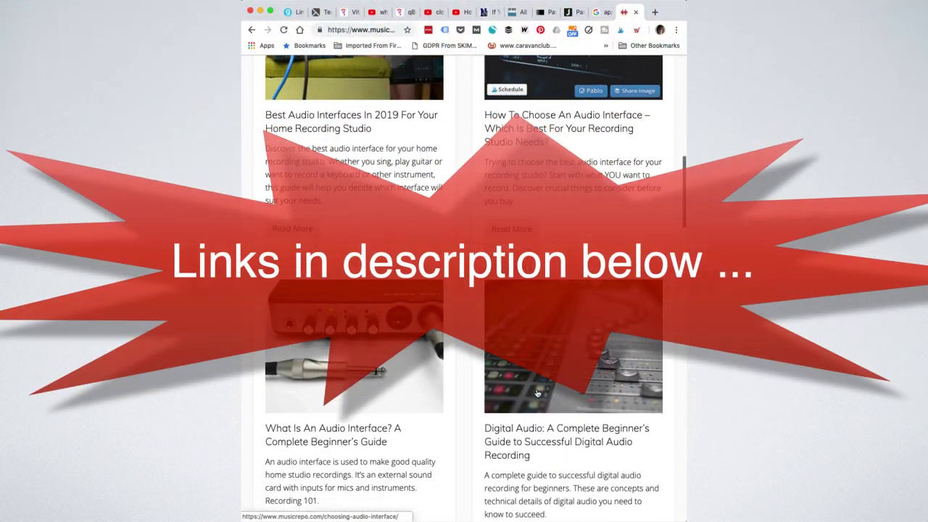
scroll(537, 394, down, 2)
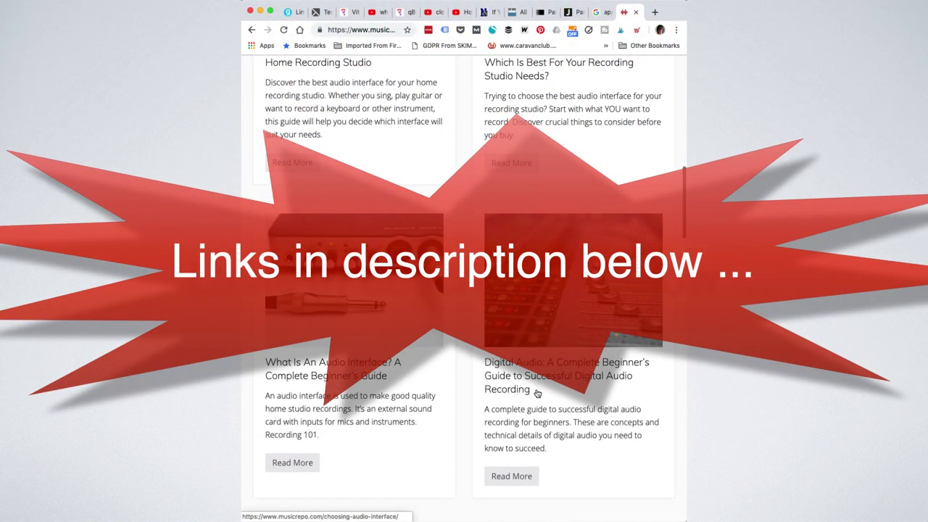